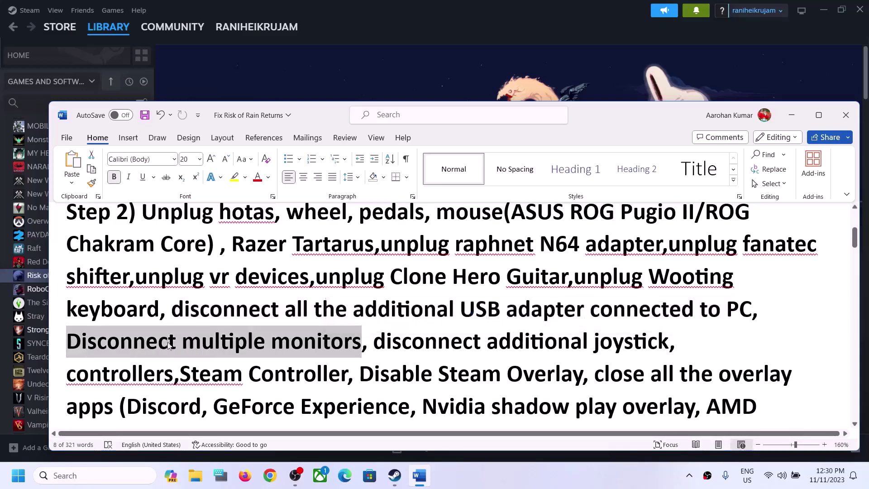
Highlight the joystick and Steam Controller instruction in the Word notes
{"action": "scroll", "coordinate": [486, 345], "scroll_direction": "down", "scroll_amount": 1}
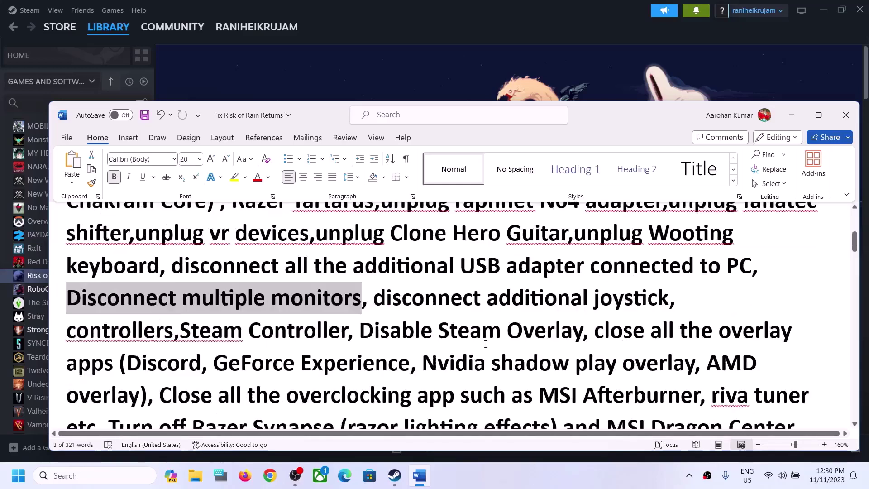
{"action": "left_click_drag", "start_coordinate": [373, 298], "coordinate": [312, 316]}
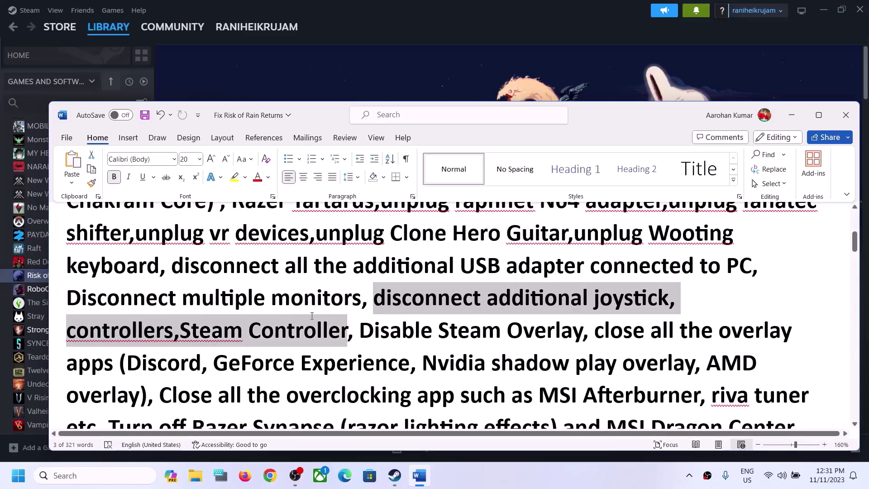
{"action": "left_click_drag", "start_coordinate": [312, 316], "coordinate": [312, 316]}
{"action": "scroll", "coordinate": [312, 316], "scroll_direction": "down", "scroll_amount": 1}
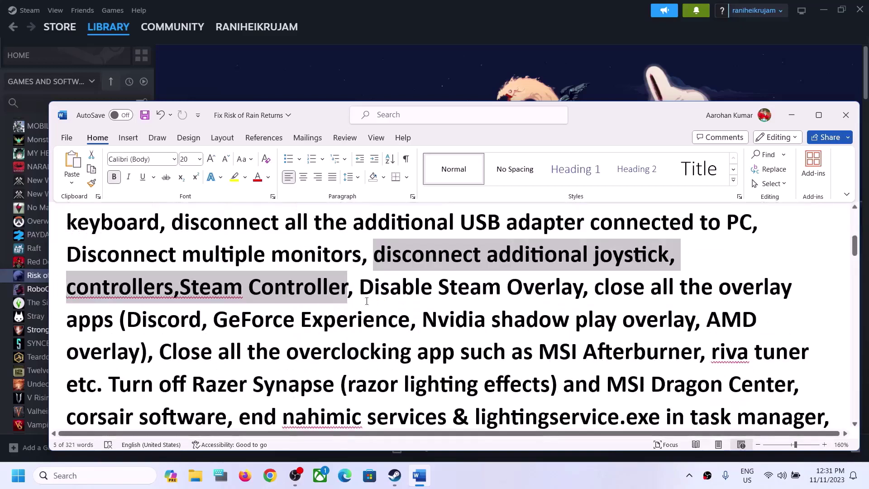
{"action": "left_click_drag", "start_coordinate": [362, 287], "coordinate": [535, 278]}
Turn off 'Enable the Steam Overlay while in-game' in Risk of Rain Returns' Steam properties
{"action": "left_click", "coordinate": [395, 475]}
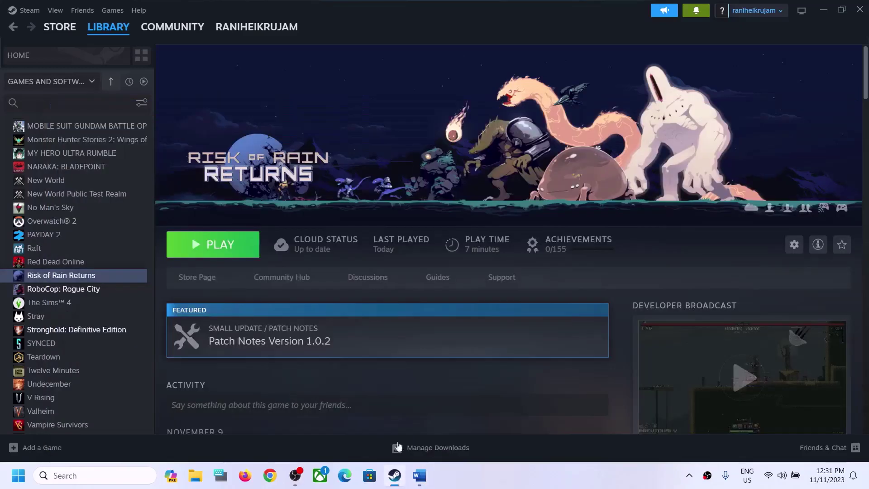
{"action": "right_click", "coordinate": [100, 279]}
{"action": "left_click", "coordinate": [128, 364]}
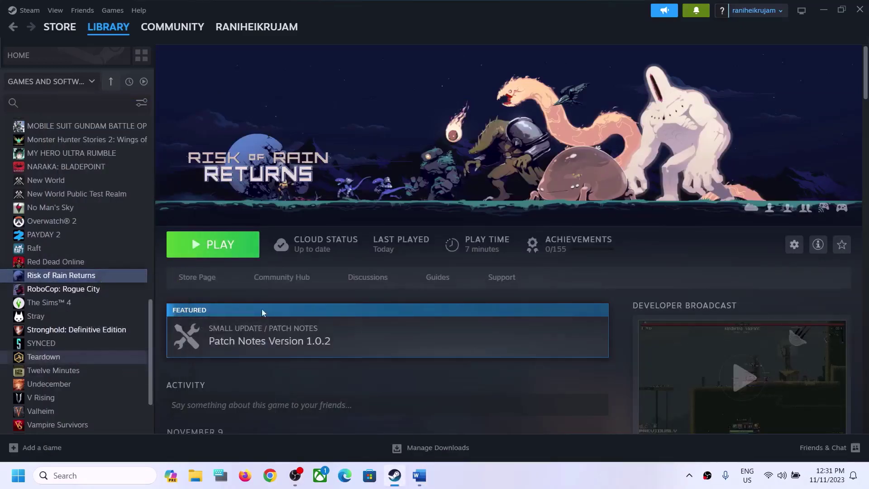
{"action": "left_click", "coordinate": [650, 119]}
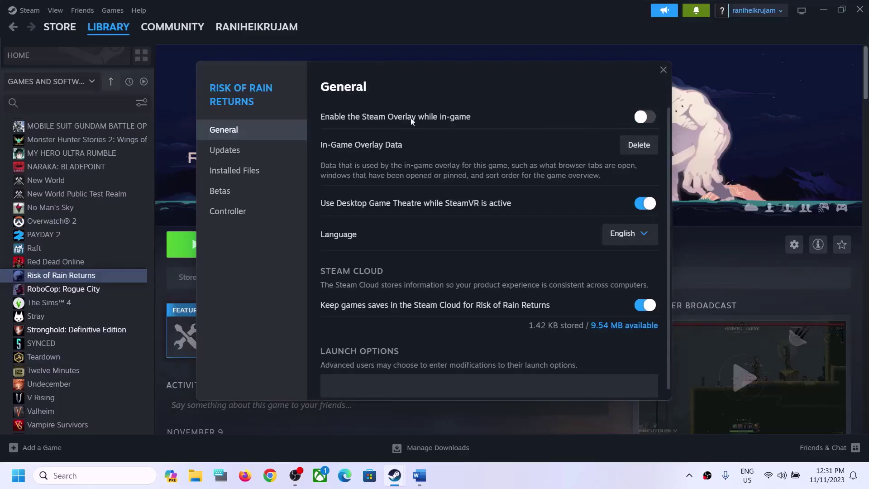
{"action": "left_click", "coordinate": [664, 69]}
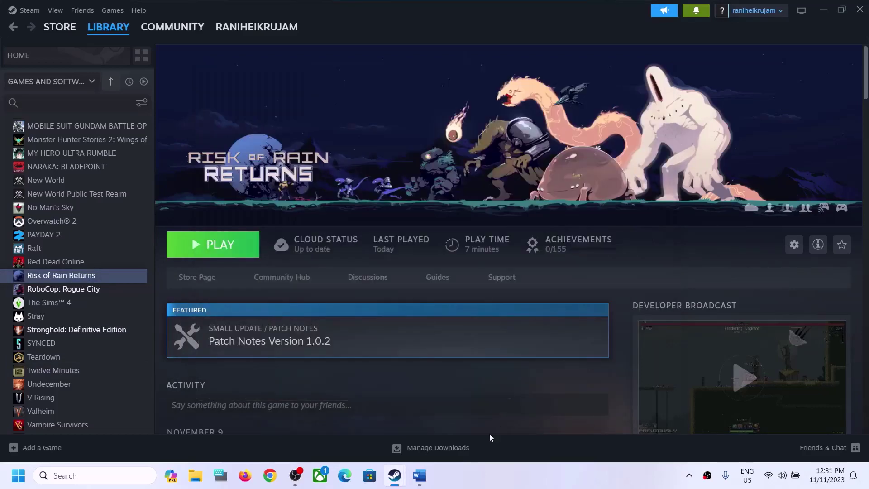
Back in Word, highlight the instruction to close all overlay apps
{"action": "left_click", "coordinate": [420, 476]}
{"action": "scroll", "coordinate": [631, 249], "scroll_direction": "down", "scroll_amount": 1}
{"action": "left_click_drag", "start_coordinate": [631, 249], "coordinate": [376, 274]}
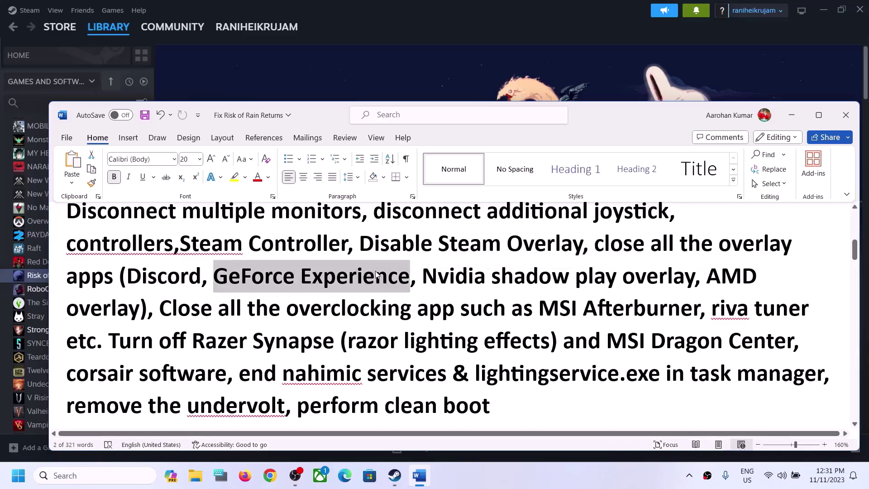
{"action": "left_click", "coordinate": [376, 274]}
{"action": "left_click_drag", "start_coordinate": [584, 245], "coordinate": [488, 278]}
{"action": "left_click_drag", "start_coordinate": [376, 277], "coordinate": [428, 275]}
{"action": "left_click_drag", "start_coordinate": [181, 310], "coordinate": [751, 324]}
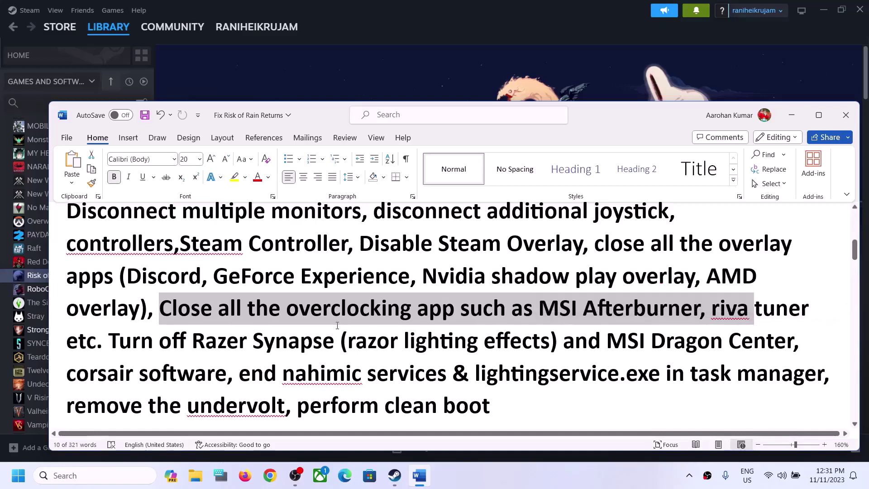
{"action": "left_click", "coordinate": [306, 327]}
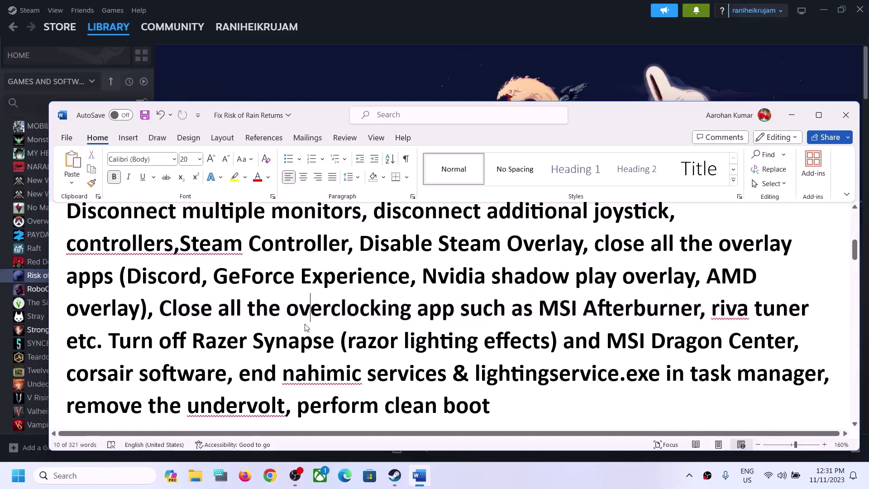
{"action": "left_click_drag", "start_coordinate": [220, 311], "coordinate": [428, 308]}
{"action": "left_click_drag", "start_coordinate": [109, 340], "coordinate": [788, 372]}
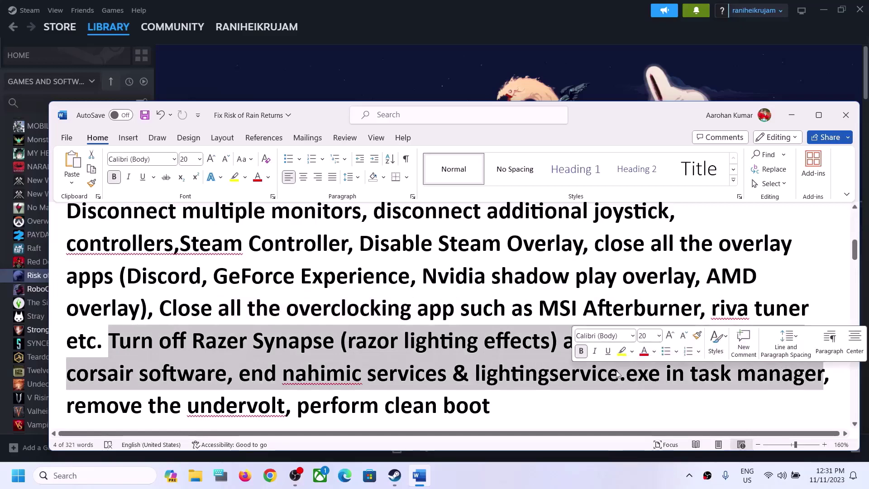
{"action": "scroll", "coordinate": [563, 371], "scroll_direction": "down", "scroll_amount": 1}
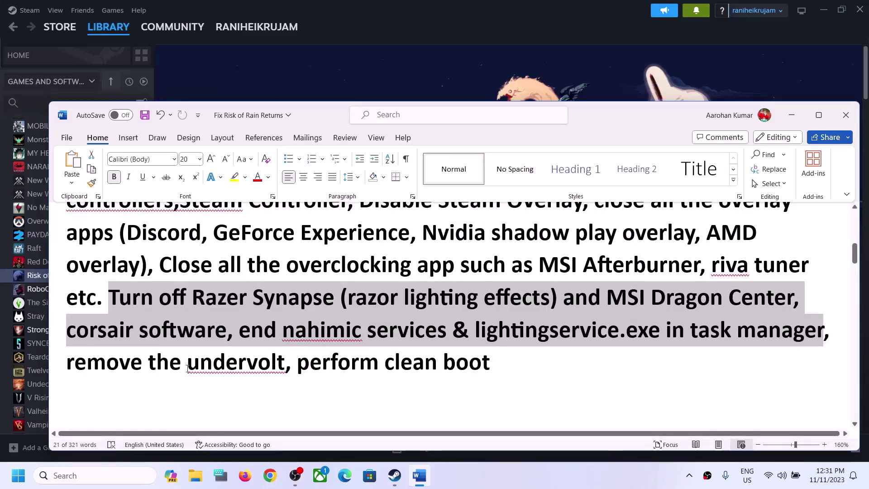
{"action": "left_click_drag", "start_coordinate": [67, 363], "coordinate": [232, 358]}
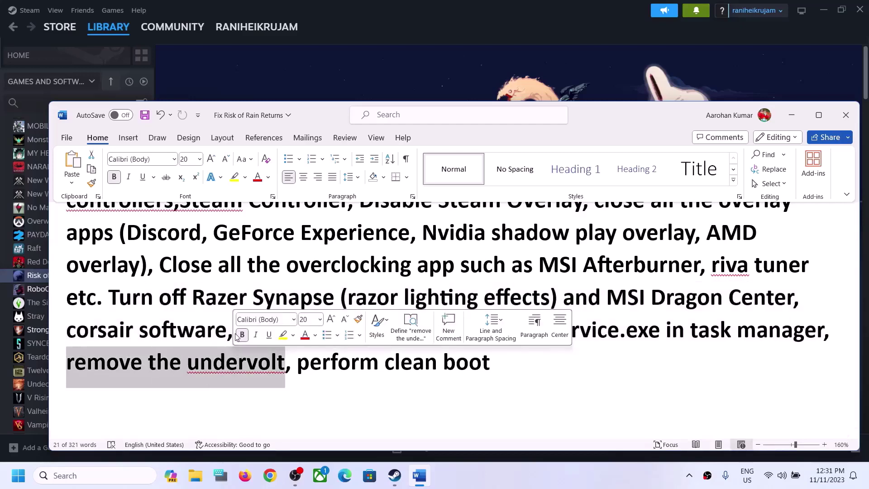
{"action": "left_click_drag", "start_coordinate": [299, 367], "coordinate": [553, 361]}
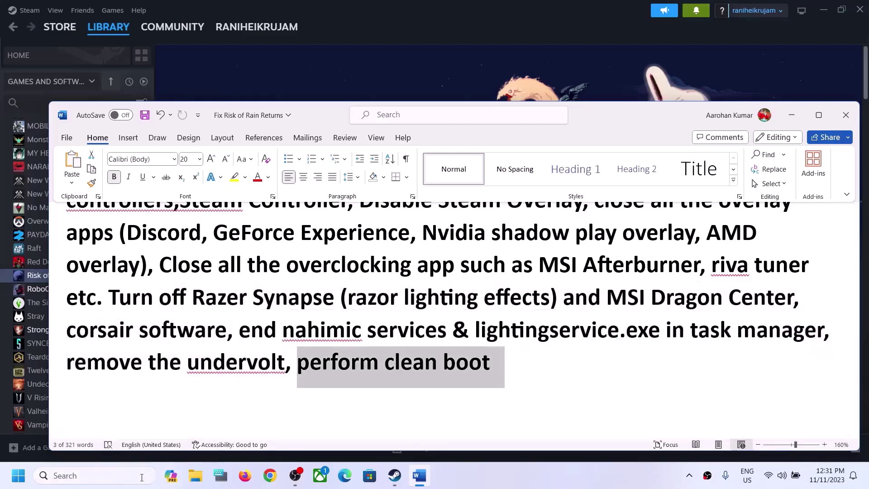
{"action": "left_click", "coordinate": [115, 476]}
Open System Configuration via 'system', hide all Microsoft services on the Services tab, and click OK
{"action": "type", "text": "system Configuration"}
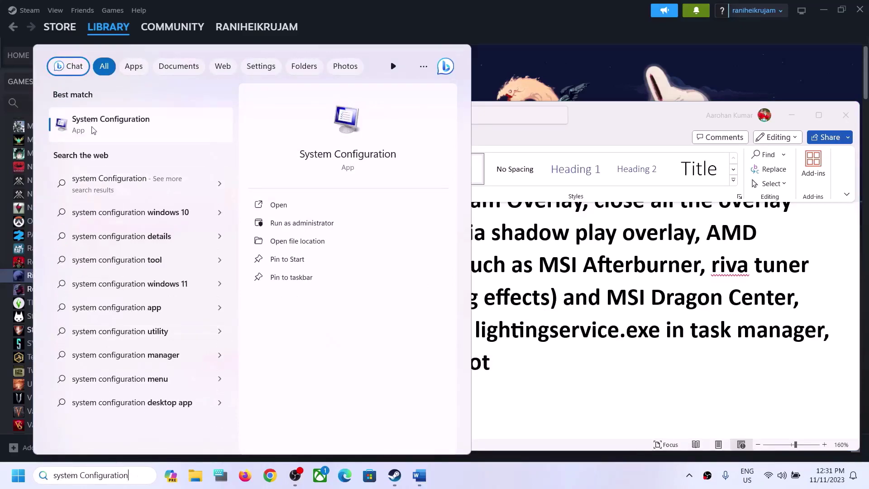
{"action": "key", "text": "Return"}
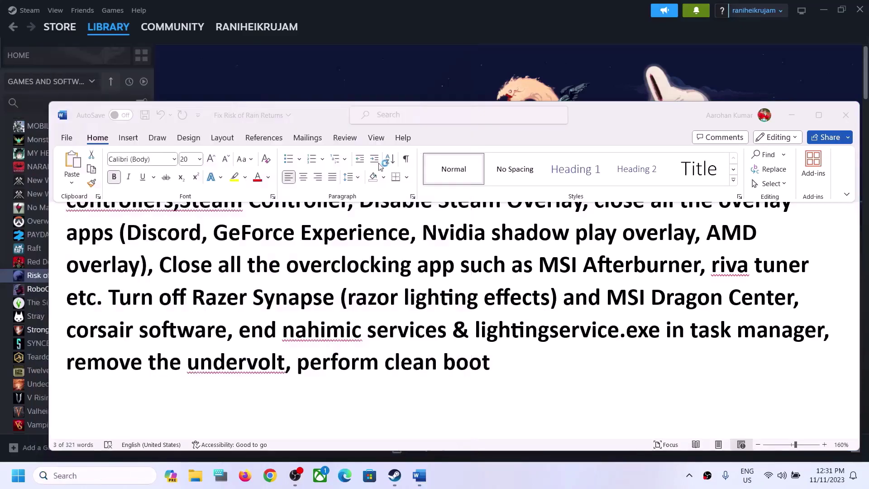
{"action": "left_click", "coordinate": [349, 150]}
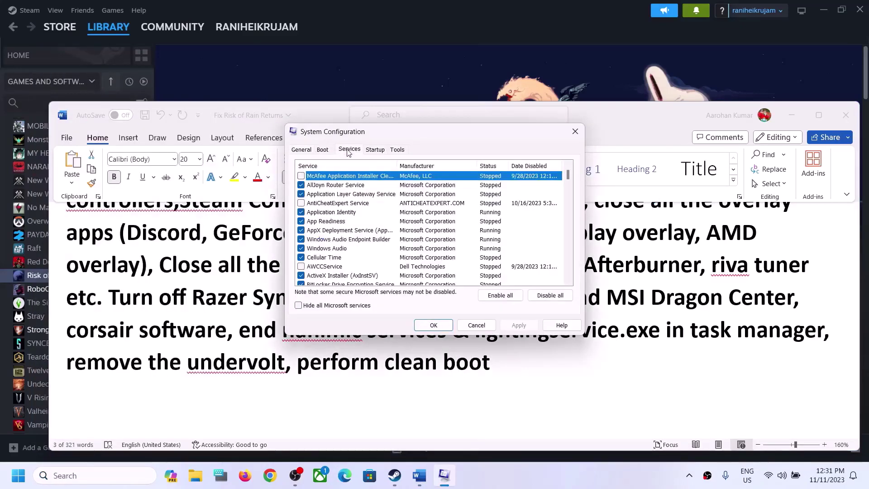
{"action": "left_click", "coordinate": [298, 305]}
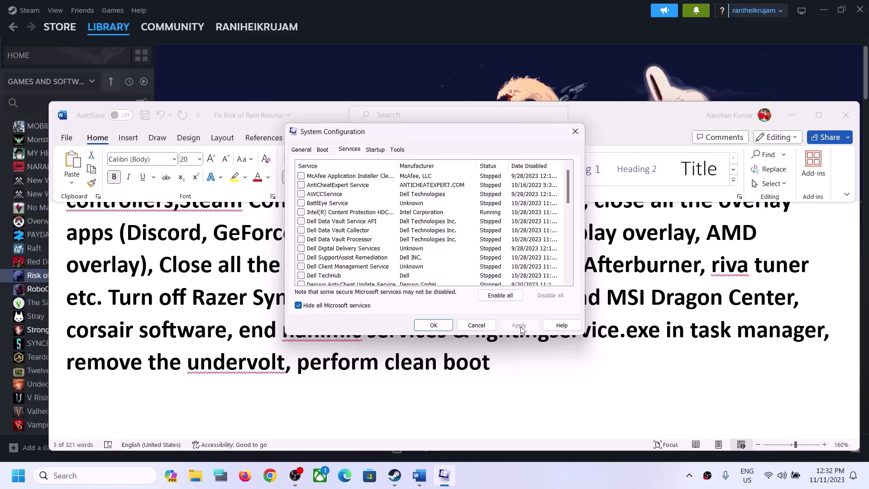
{"action": "left_click", "coordinate": [434, 326]}
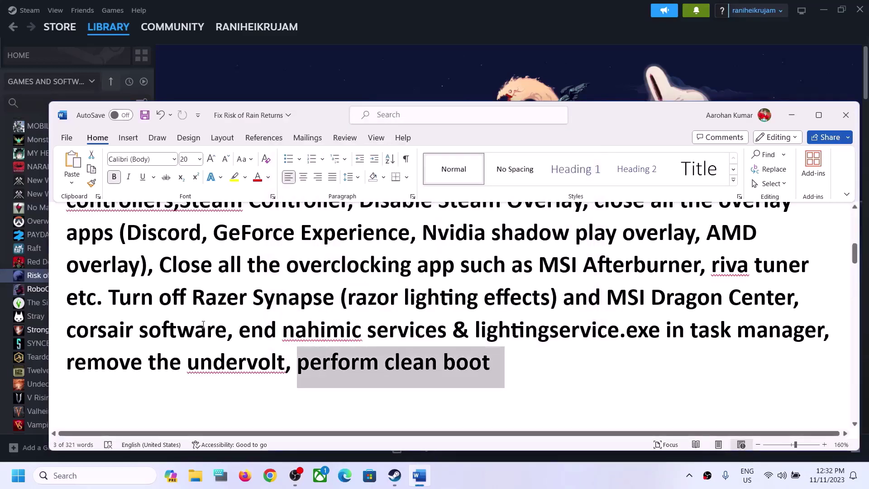
Highlight the Allow Sound Output heading in the Word notes
{"action": "scroll", "coordinate": [204, 324], "scroll_direction": "down", "scroll_amount": 3}
{"action": "scroll", "coordinate": [159, 377], "scroll_direction": "up", "scroll_amount": 2}
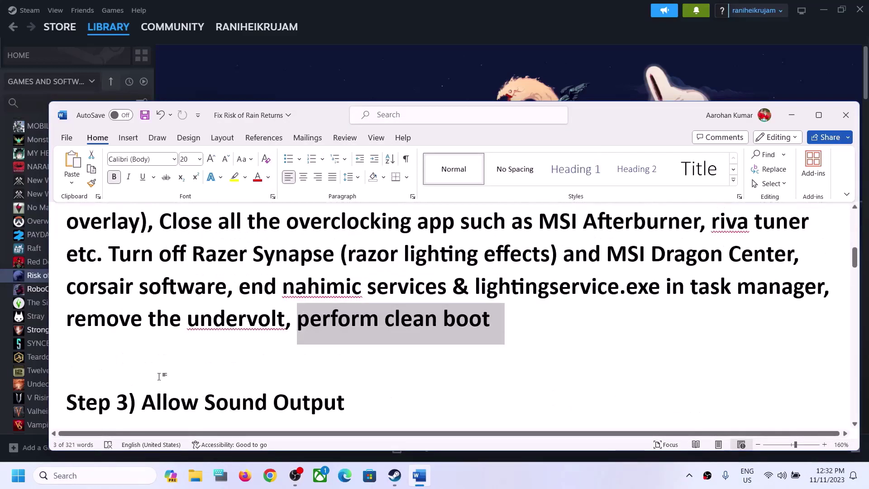
{"action": "left_click", "coordinate": [165, 362]}
{"action": "left_click", "coordinate": [344, 396], "text": "shift"}
{"action": "left_click", "coordinate": [368, 401]}
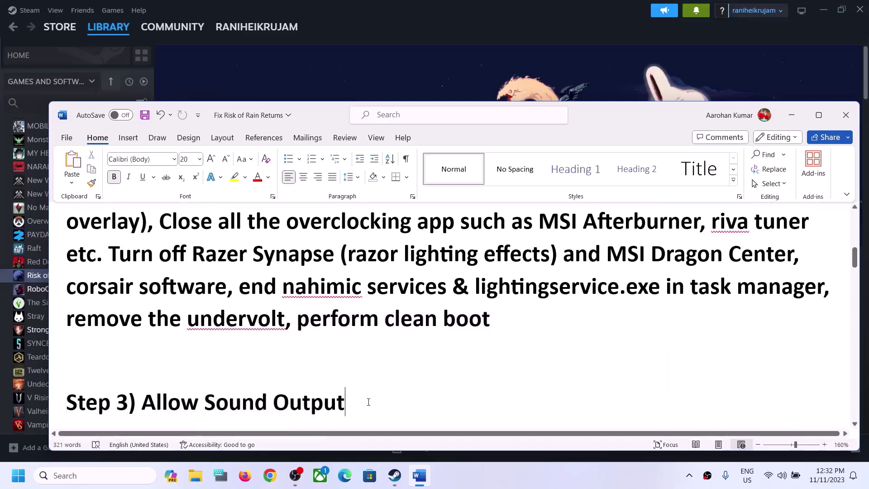
{"action": "left_click_drag", "start_coordinate": [369, 401], "coordinate": [167, 391]}
Open Windows Settings to the System > Sound page
{"action": "left_click", "coordinate": [792, 115]}
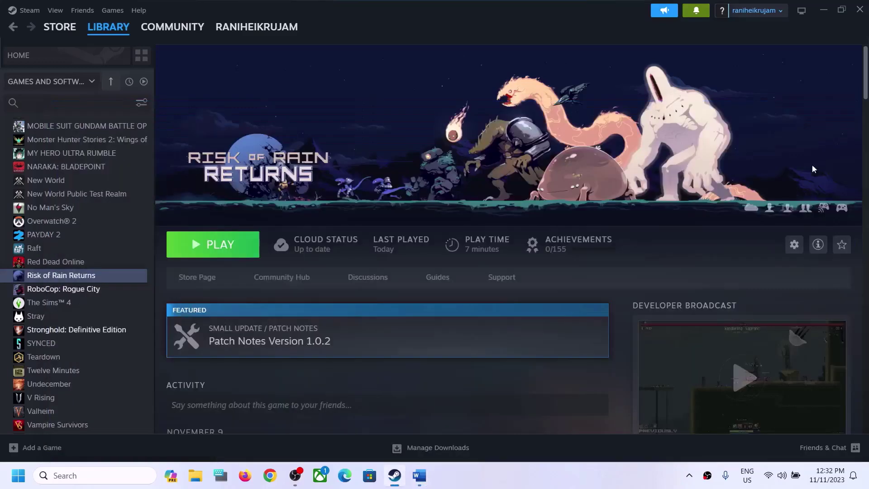
{"action": "left_click", "coordinate": [18, 475]}
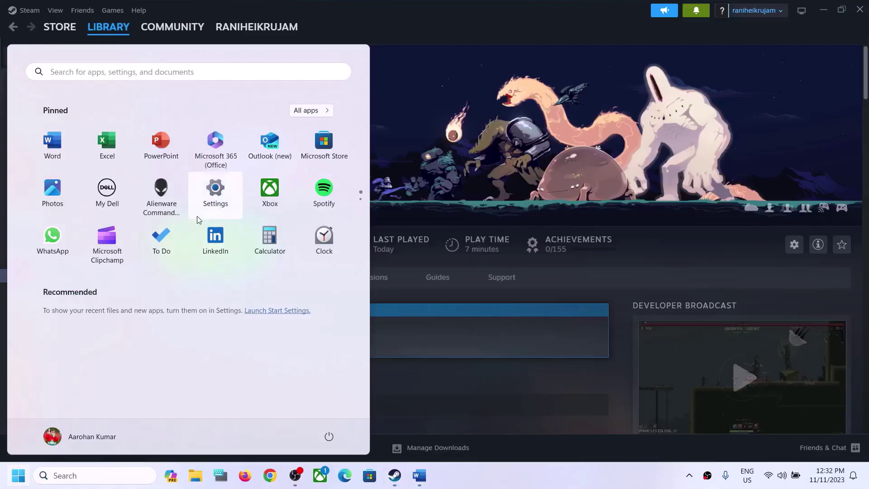
{"action": "left_click", "coordinate": [214, 195]}
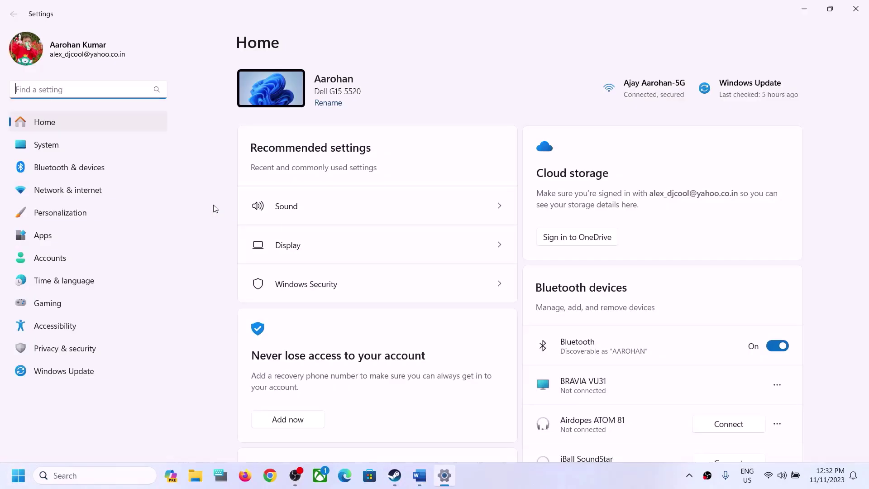
{"action": "left_click", "coordinate": [290, 212]}
{"action": "left_click", "coordinate": [42, 144]}
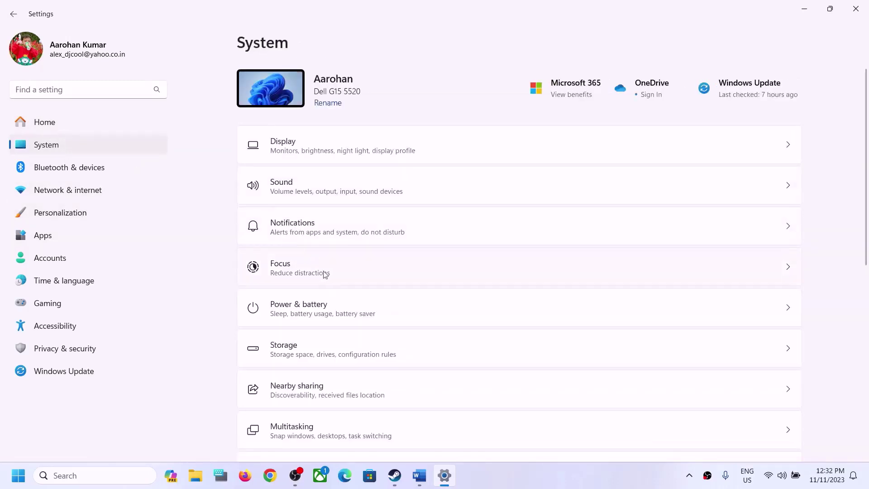
{"action": "scroll", "coordinate": [325, 274], "scroll_direction": "down", "scroll_amount": 3}
{"action": "scroll", "coordinate": [347, 241], "scroll_direction": "up", "scroll_amount": 2}
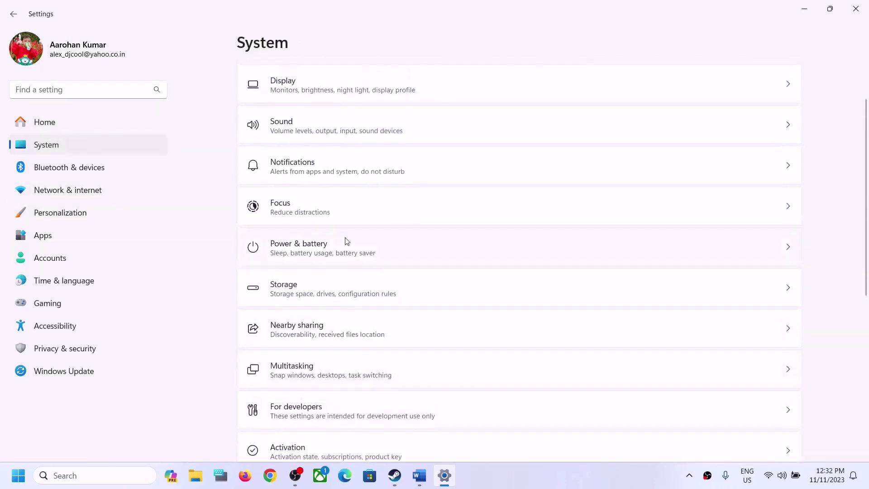
{"action": "left_click", "coordinate": [304, 136]}
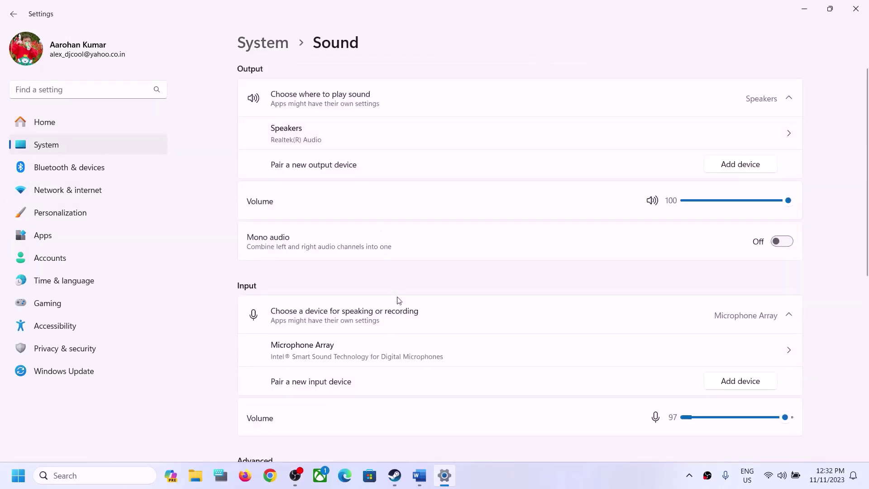
Open the Realtek Speakers properties under All sound devices, showing 24 bit, 48000 Hz
{"action": "scroll", "coordinate": [411, 339], "scroll_direction": "down", "scroll_amount": 2}
{"action": "scroll", "coordinate": [411, 338], "scroll_direction": "down", "scroll_amount": 5}
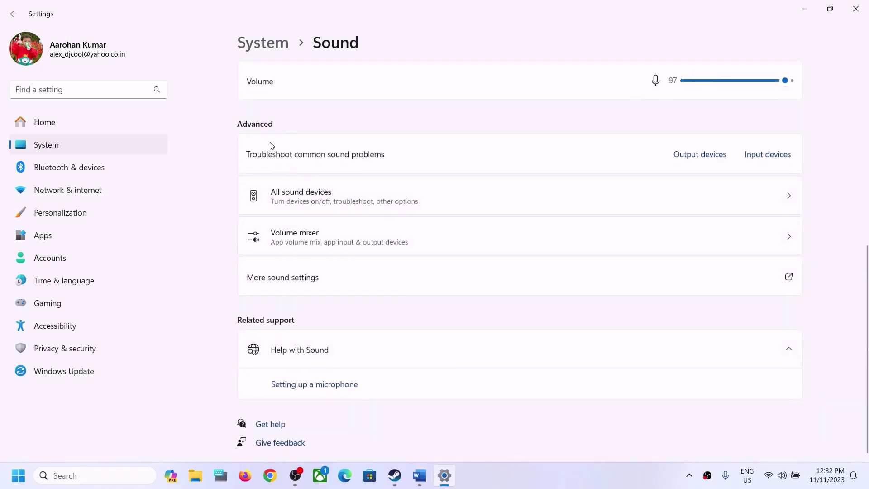
{"action": "left_click", "coordinate": [312, 197]}
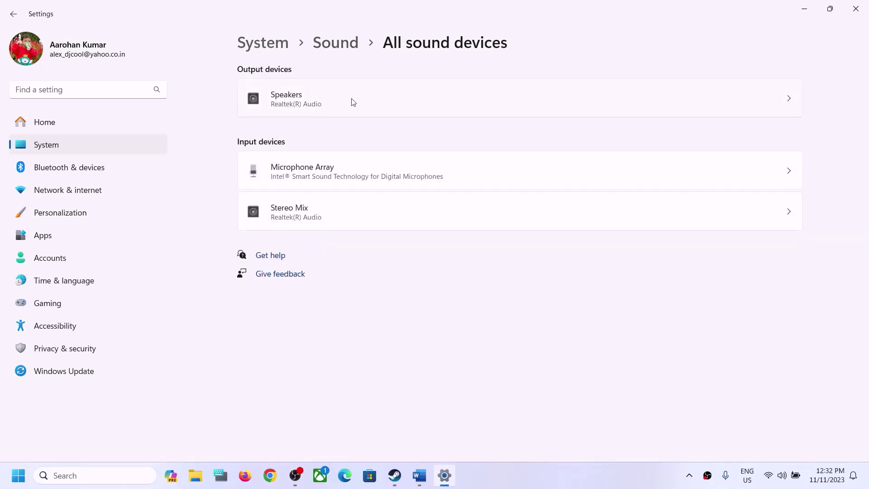
{"action": "left_click", "coordinate": [308, 105]}
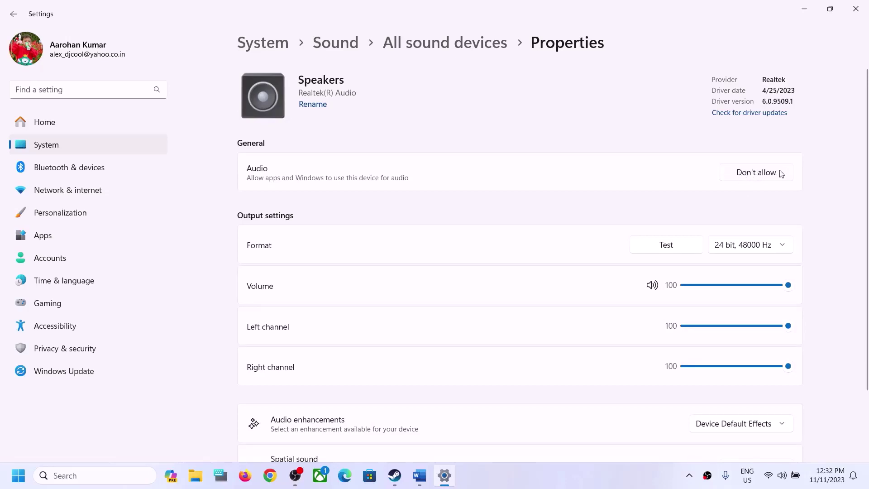
Close Settings and select Word's Step 4 text on disabling external HID devices
{"action": "left_click", "coordinate": [856, 9]}
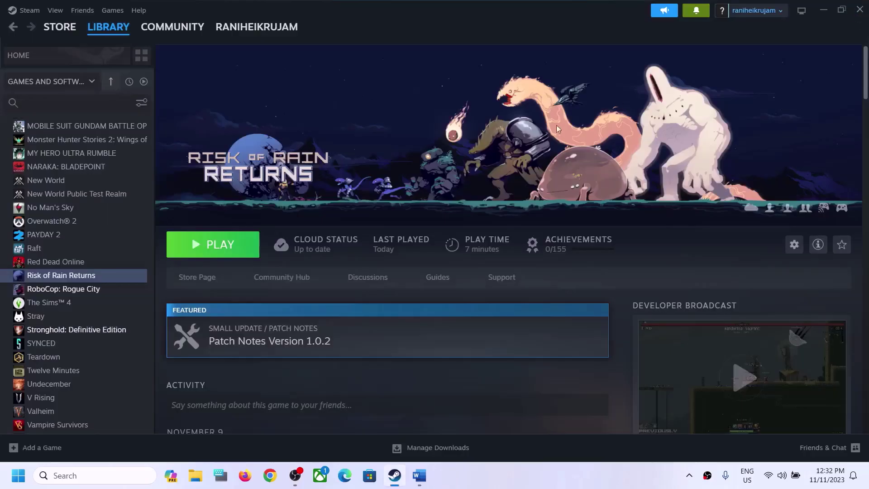
{"action": "left_click", "coordinate": [420, 475]}
{"action": "scroll", "coordinate": [279, 349], "scroll_direction": "down", "scroll_amount": 4}
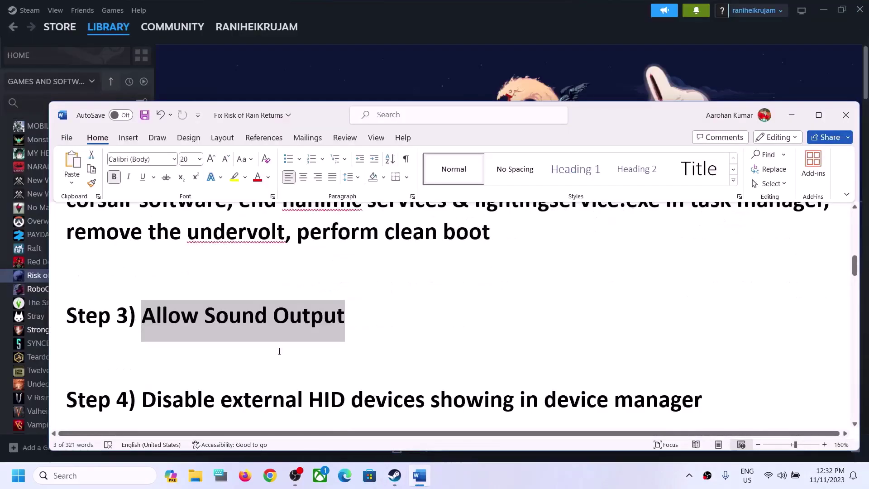
{"action": "left_click_drag", "start_coordinate": [154, 358], "coordinate": [667, 352]}
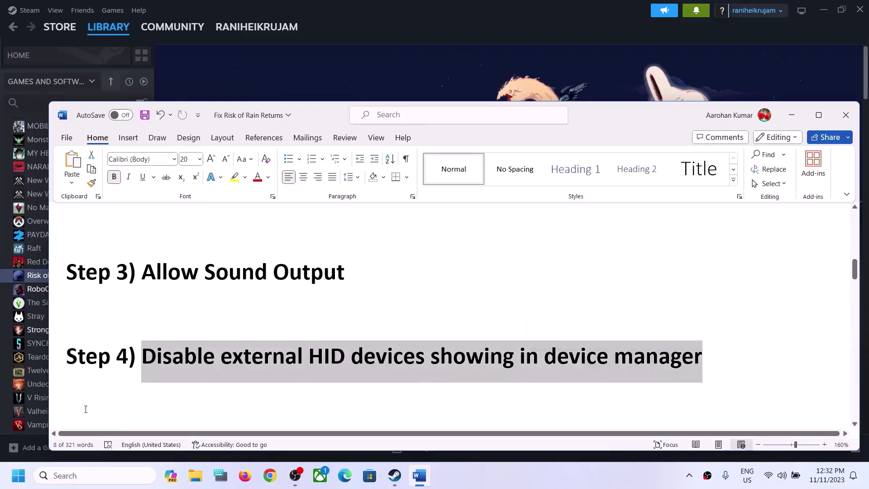
{"action": "right_click", "coordinate": [16, 486]}
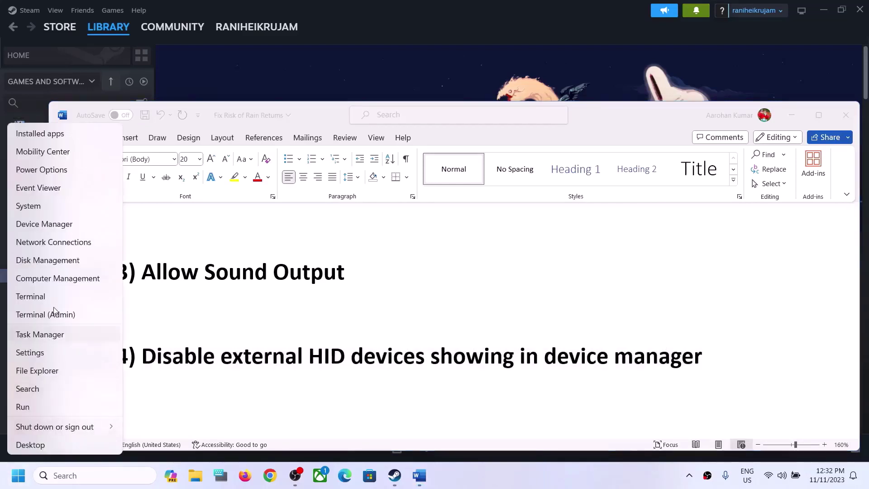
Expand Human Interface Devices in Device Manager and view the consumer control device's options without disabling it
{"action": "left_click", "coordinate": [44, 229]}
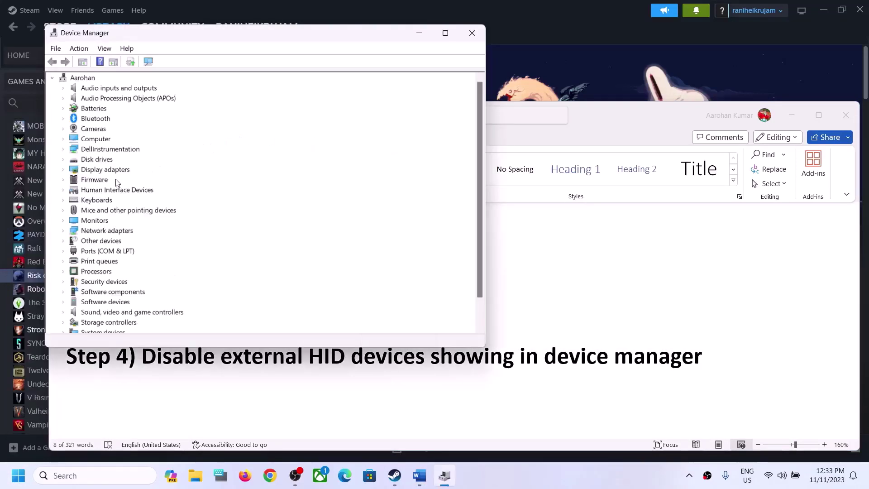
{"action": "left_click", "coordinate": [85, 193]}
{"action": "double_click", "coordinate": [70, 194]}
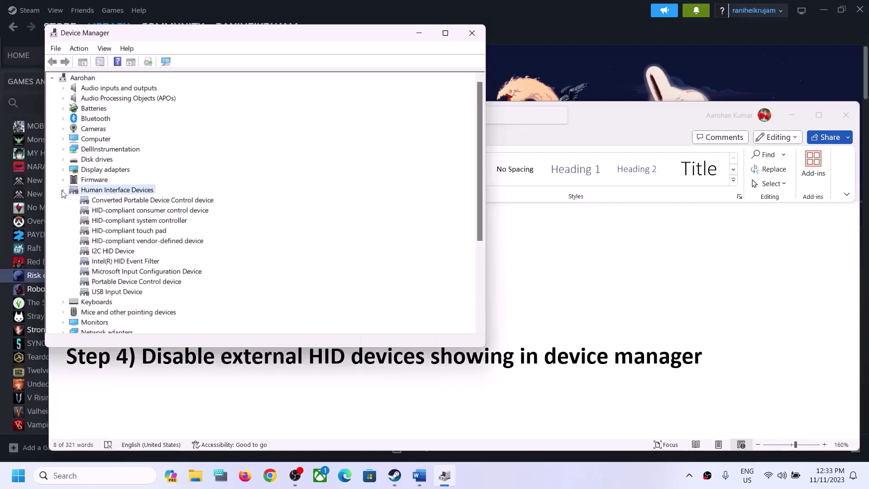
{"action": "right_click", "coordinate": [143, 211]}
{"action": "left_click", "coordinate": [232, 176]}
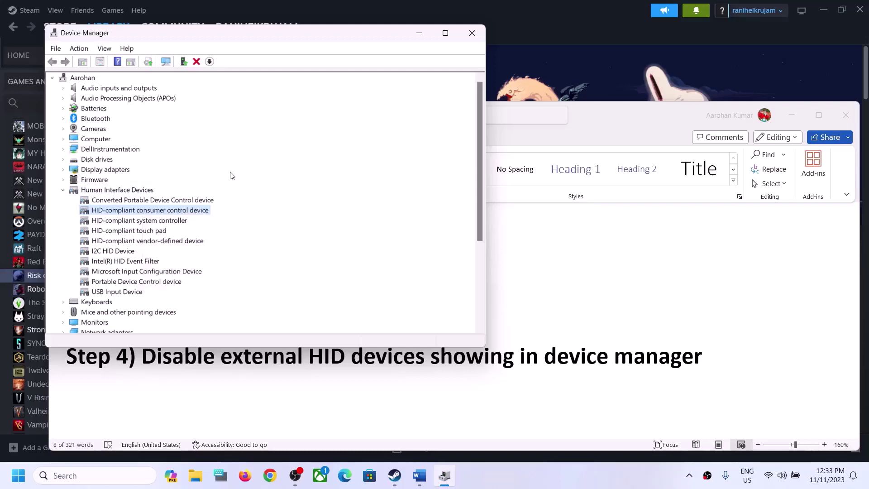
{"action": "right_click", "coordinate": [141, 214]}
{"action": "left_click", "coordinate": [297, 216]}
Highlight 'Disable external HID devices' in the Word notes, then return to Device Manager
{"action": "left_click", "coordinate": [332, 373]}
{"action": "left_click_drag", "start_coordinate": [143, 357], "coordinate": [383, 355]}
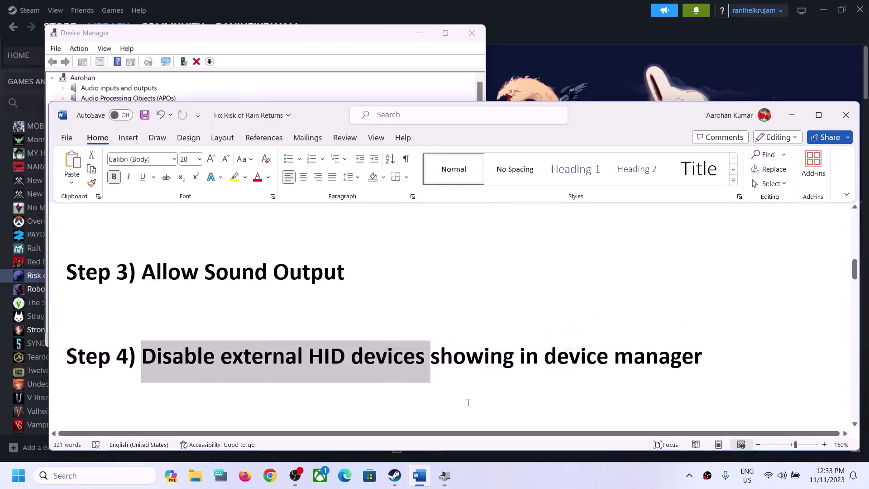
{"action": "left_click", "coordinate": [444, 476]}
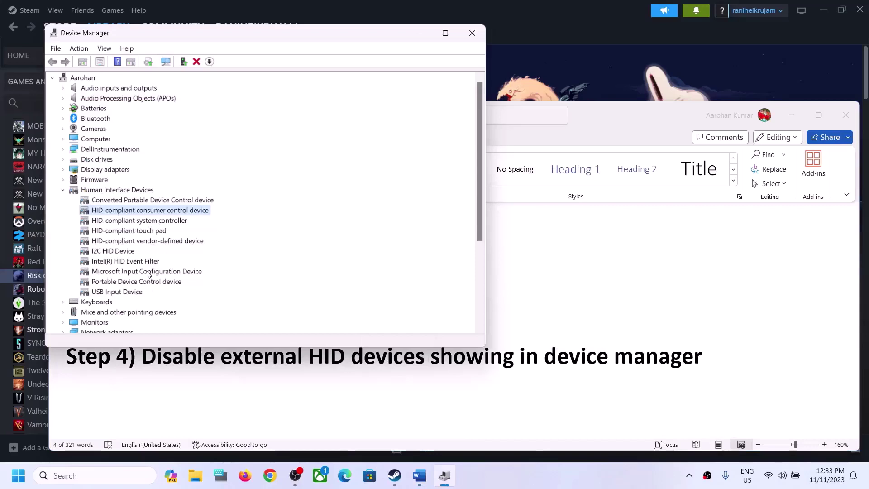
Close Device Manager and select the first line of Step 5 in Word
{"action": "left_click", "coordinate": [472, 36]}
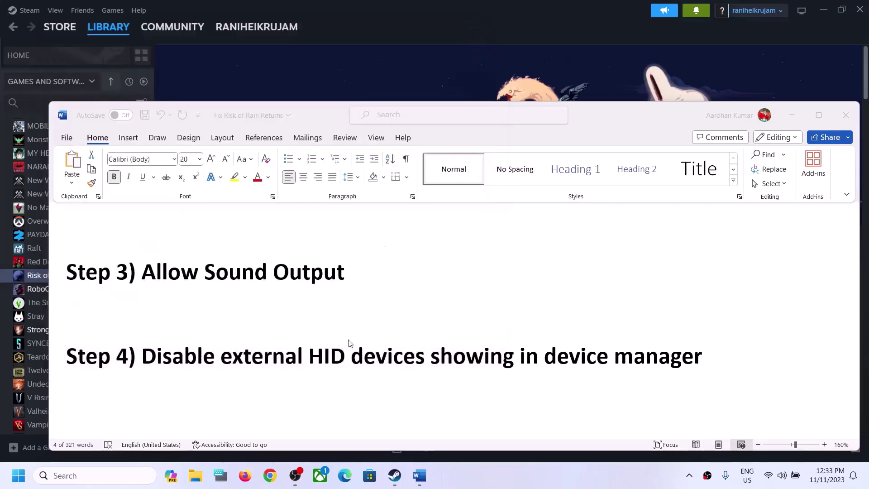
{"action": "scroll", "coordinate": [217, 358], "scroll_direction": "down", "scroll_amount": 3}
{"action": "scroll", "coordinate": [160, 371], "scroll_direction": "up", "scroll_amount": 1}
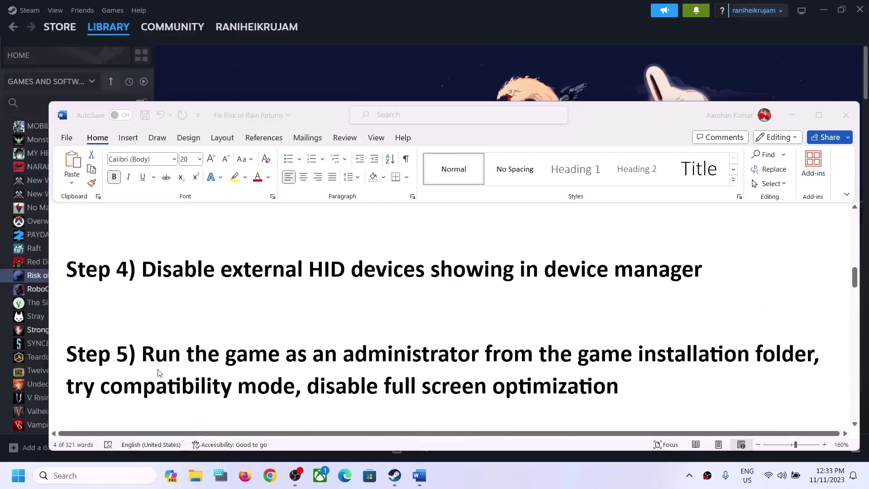
{"action": "left_click_drag", "start_coordinate": [430, 271], "coordinate": [142, 272]}
{"action": "left_click_drag", "start_coordinate": [144, 355], "coordinate": [789, 354]}
Minimize Word and choose Manage > Browse local files for Risk of Rain Returns in Steam
{"action": "left_click", "coordinate": [792, 115]}
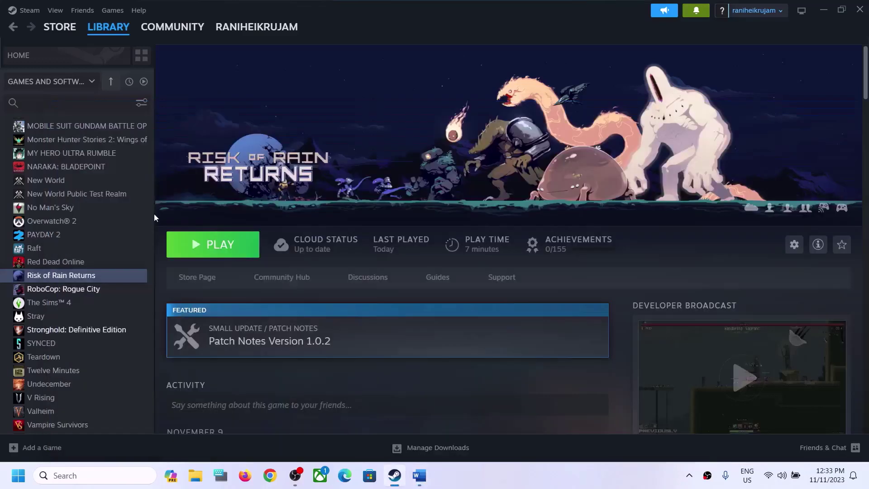
{"action": "right_click", "coordinate": [88, 277]}
{"action": "mouse_move", "coordinate": [121, 340]}
{"action": "left_click", "coordinate": [217, 361]}
{"action": "right_click", "coordinate": [94, 275]}
{"action": "mouse_move", "coordinate": [118, 340]}
{"action": "left_click", "coordinate": [213, 362]}
Select the Risk of Rain Returns executable in the steamapps\common install folder
{"action": "left_click", "coordinate": [198, 482]}
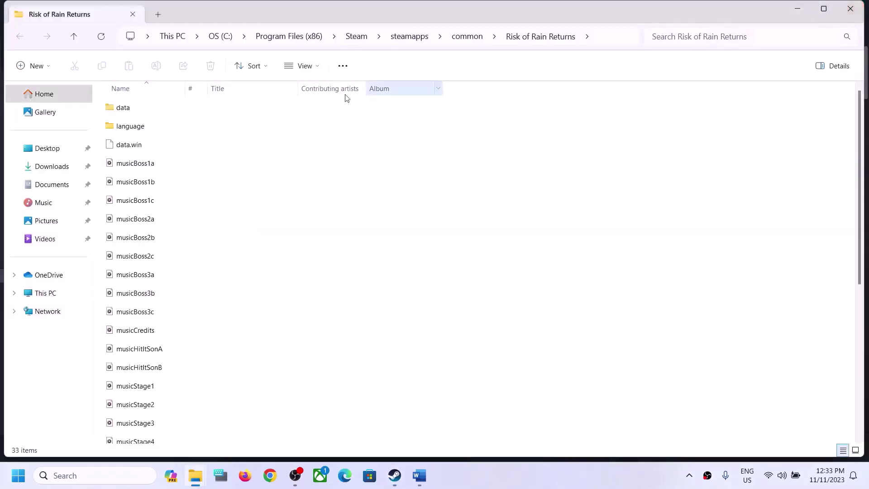
{"action": "scroll", "coordinate": [180, 266], "scroll_direction": "down", "scroll_amount": 5}
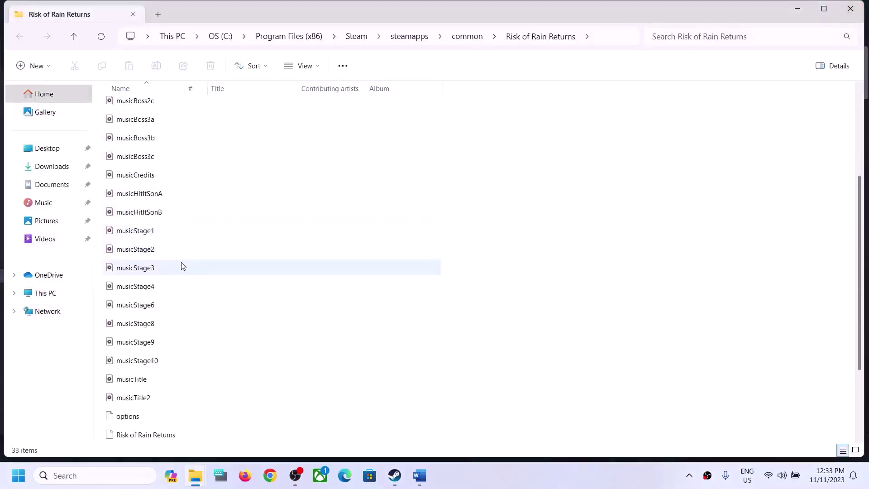
{"action": "left_click", "coordinate": [132, 326]}
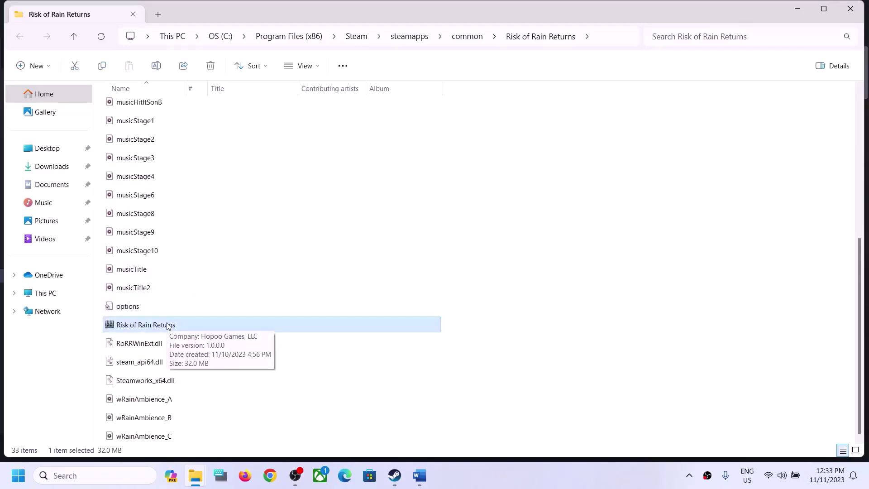
{"action": "scroll", "coordinate": [168, 326], "scroll_direction": "up", "scroll_amount": 4}
{"action": "scroll", "coordinate": [170, 327], "scroll_direction": "down", "scroll_amount": 5}
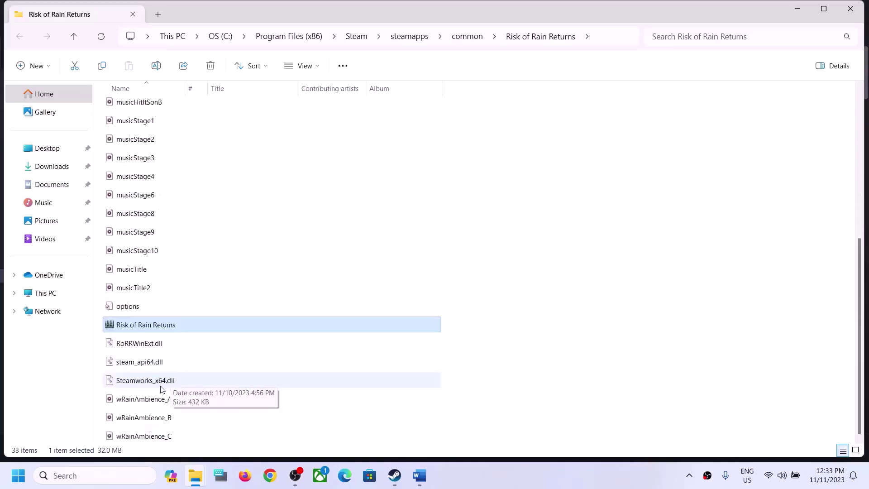
Check 'Run this program as an administrator' in the executable's Compatibility tab, then apply and close it
{"action": "right_click", "coordinate": [140, 328]}
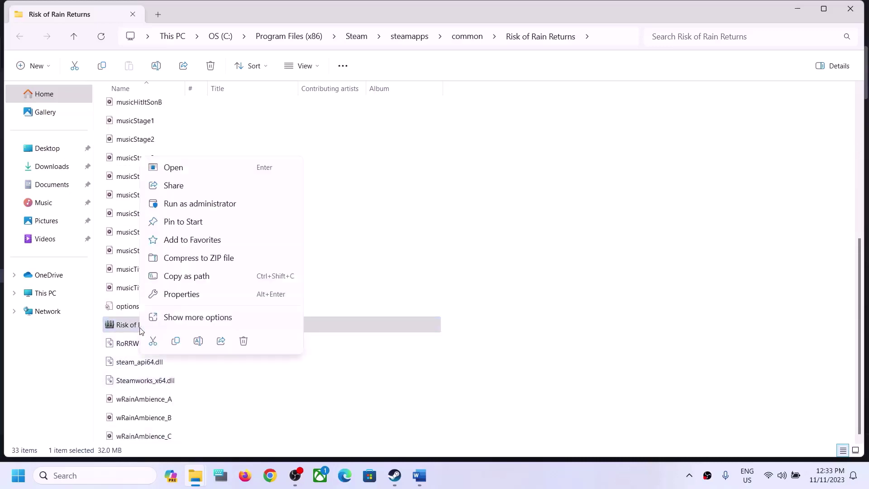
{"action": "left_click", "coordinate": [180, 294]}
{"action": "left_click_drag", "start_coordinate": [292, 162], "coordinate": [424, 117]}
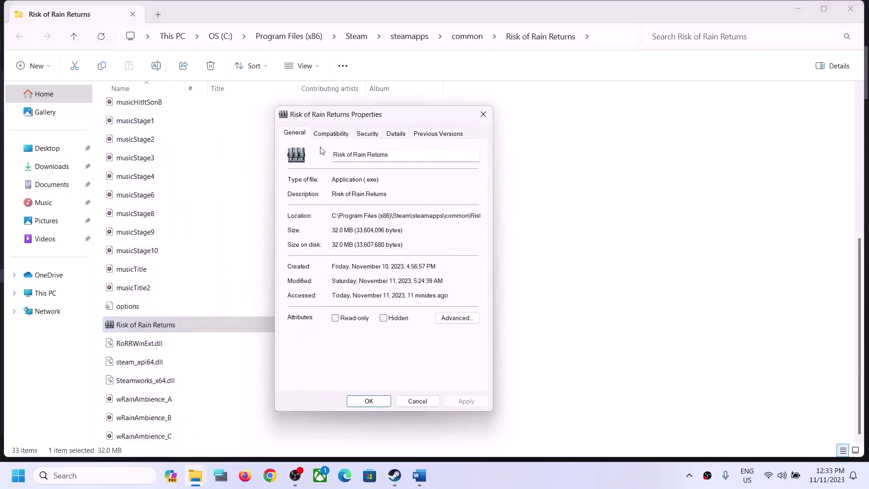
{"action": "left_click", "coordinate": [330, 134]}
{"action": "left_click", "coordinate": [297, 311]}
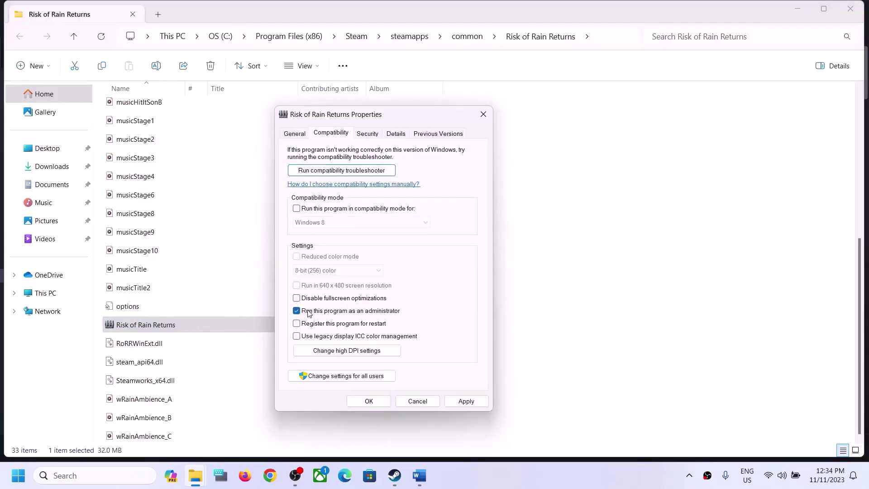
{"action": "left_click", "coordinate": [453, 401]}
{"action": "left_click", "coordinate": [372, 403]}
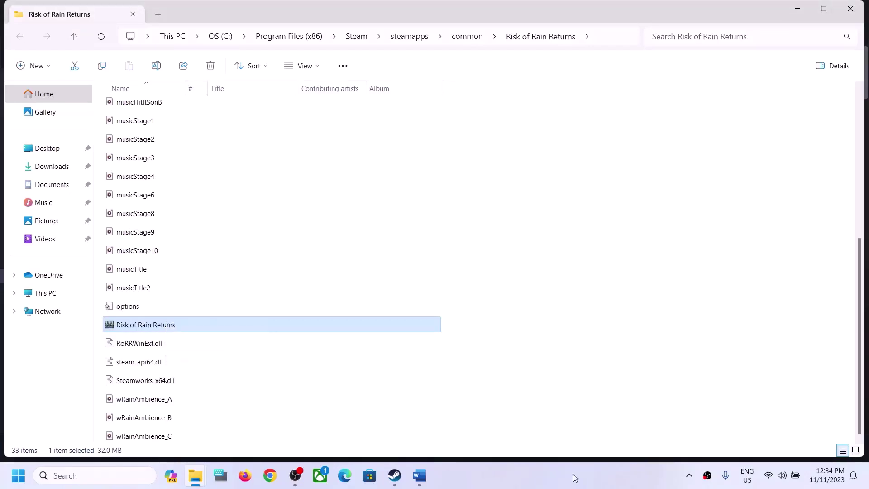
Reopen the executable's Compatibility settings to review them, closing without changes
{"action": "left_click", "coordinate": [394, 475]}
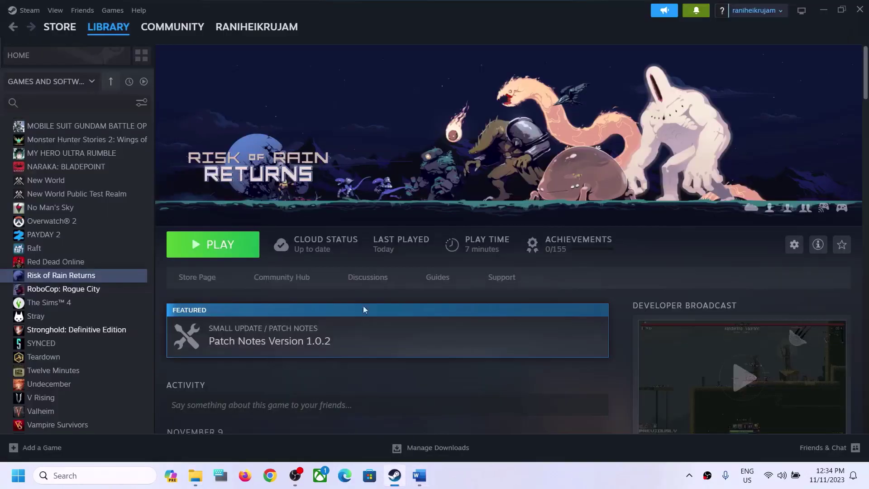
{"action": "left_click", "coordinate": [395, 475]}
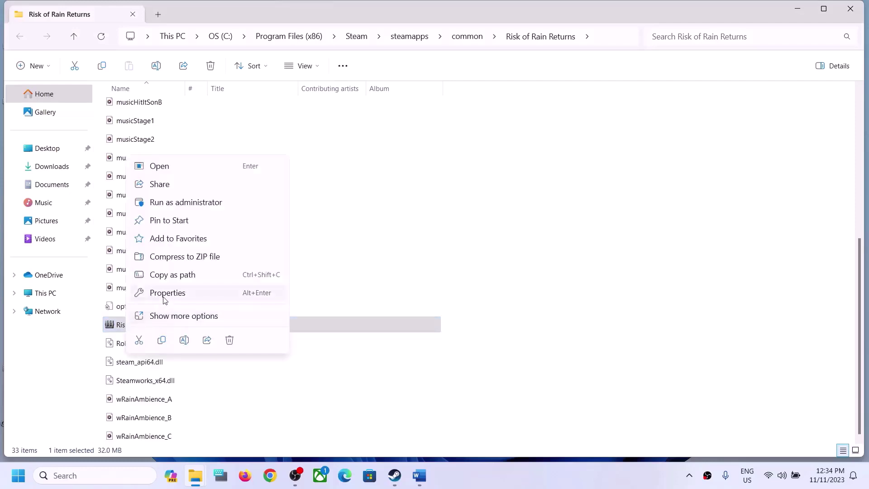
{"action": "left_click", "coordinate": [146, 293]}
{"action": "left_click", "coordinate": [191, 179]}
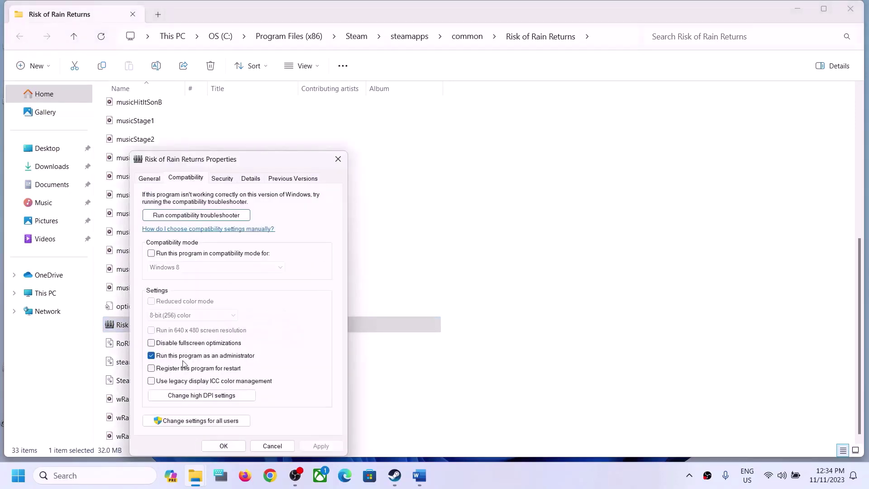
{"action": "left_click", "coordinate": [338, 159]}
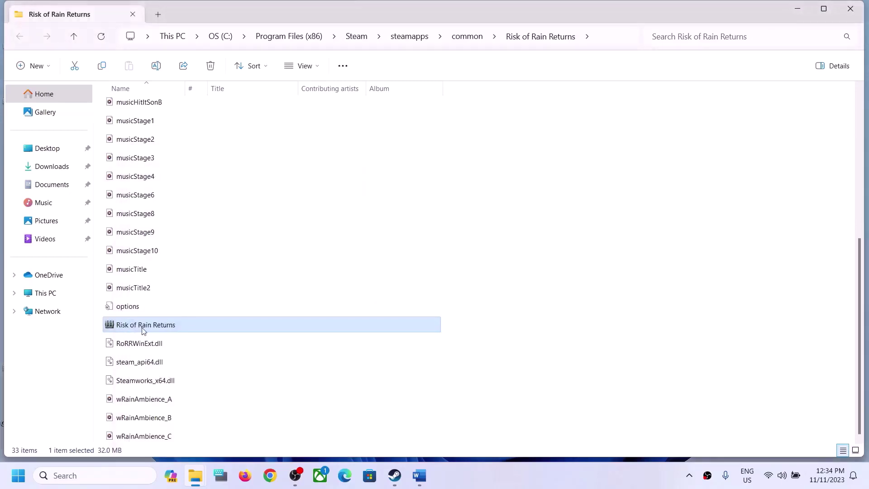
Check 'Disable fullscreen optimizations' for the game executable and apply it
{"action": "right_click", "coordinate": [177, 324]}
{"action": "left_click", "coordinate": [224, 290]}
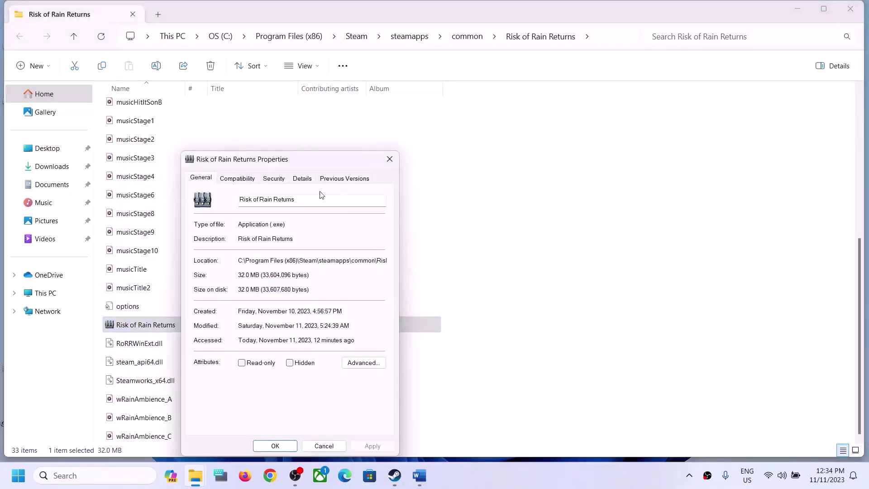
{"action": "left_click", "coordinate": [238, 179]}
{"action": "left_click", "coordinate": [206, 345]}
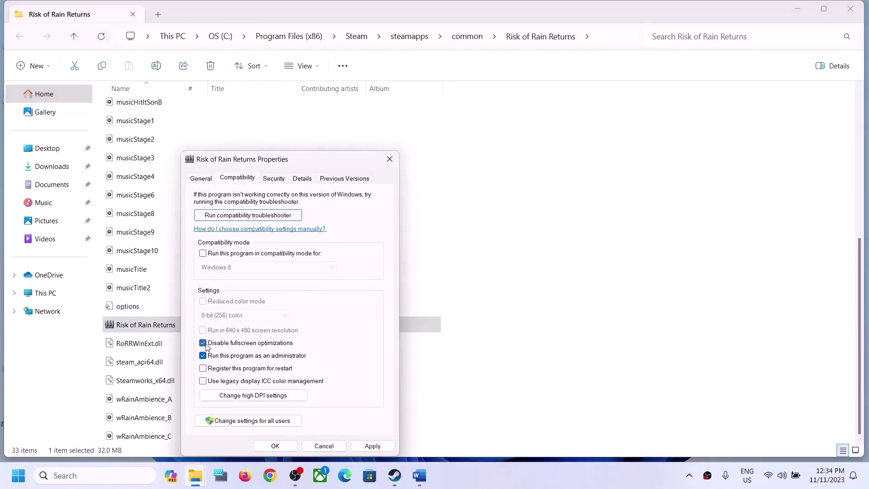
{"action": "left_click", "coordinate": [373, 446]}
{"action": "left_click", "coordinate": [274, 447]}
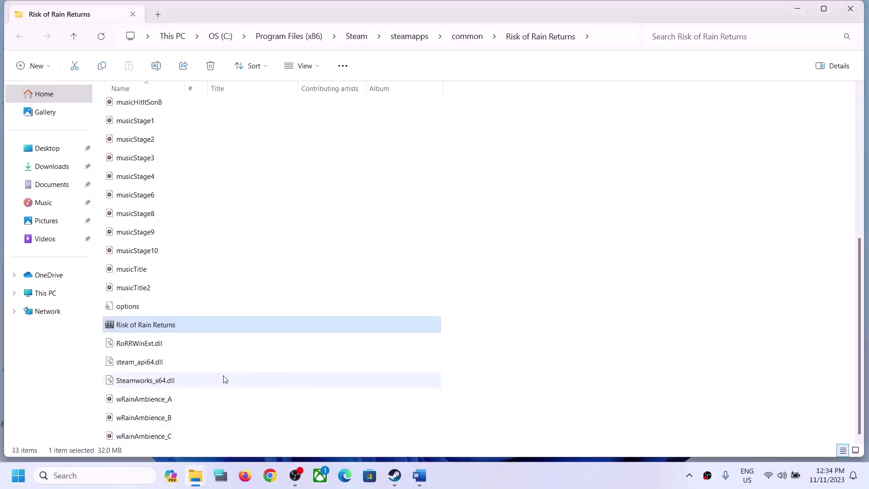
Enable compatibility mode for Windows 8 on the executable and apply it
{"action": "right_click", "coordinate": [140, 330]}
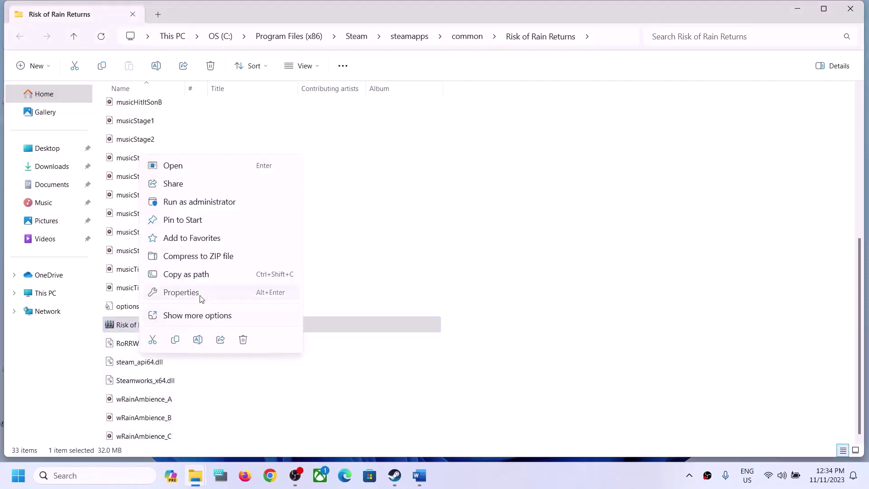
{"action": "left_click", "coordinate": [171, 291]}
{"action": "left_click", "coordinate": [216, 179]}
{"action": "left_click", "coordinate": [165, 254]}
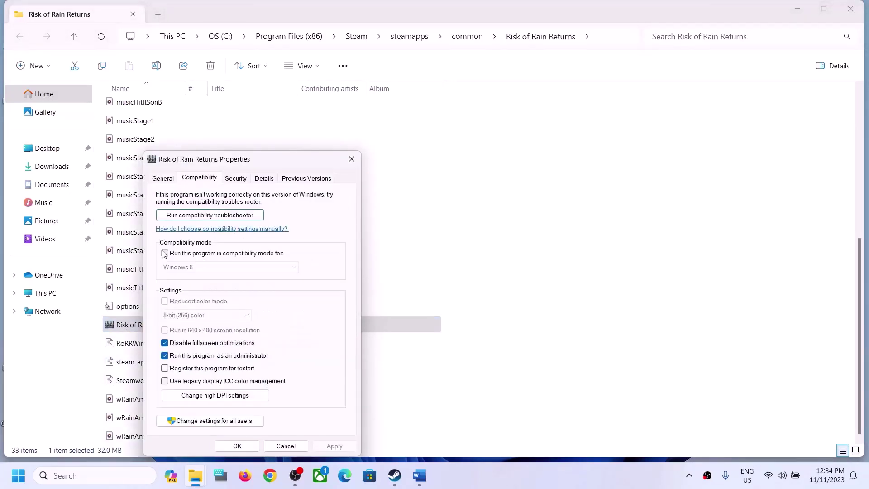
{"action": "left_click", "coordinate": [200, 267]}
{"action": "left_click", "coordinate": [193, 307]}
{"action": "left_click", "coordinate": [334, 446]}
{"action": "left_click", "coordinate": [240, 447]}
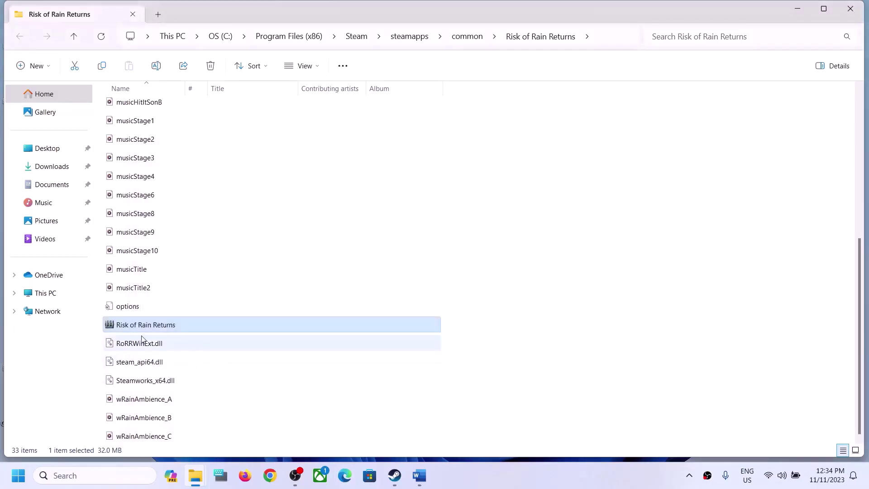
Switch the executable's compatibility mode to Windows 7 and apply it
{"action": "right_click", "coordinate": [172, 331]}
{"action": "left_click", "coordinate": [216, 293]}
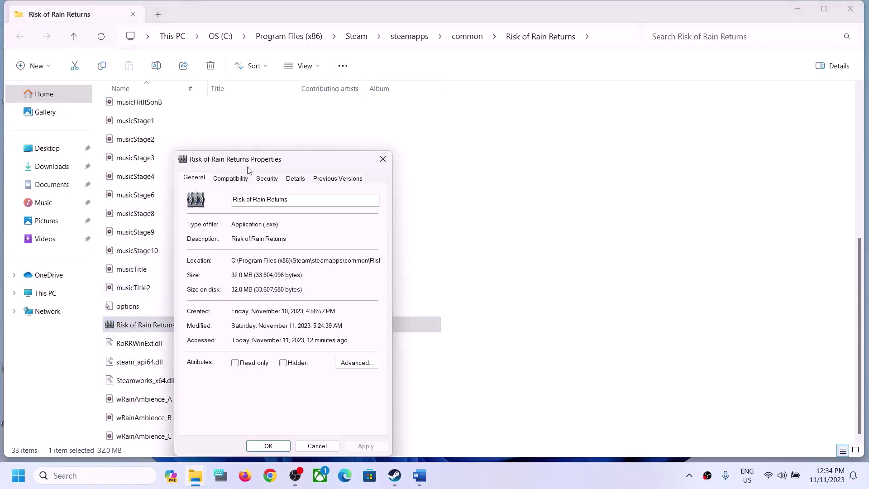
{"action": "left_click", "coordinate": [232, 178]}
{"action": "left_click", "coordinate": [243, 267]}
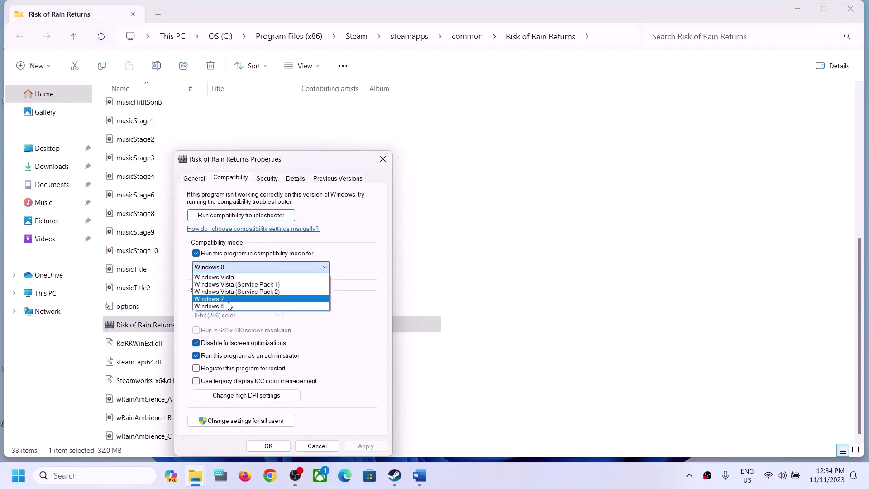
{"action": "left_click", "coordinate": [213, 302]}
{"action": "left_click", "coordinate": [365, 446]}
{"action": "left_click", "coordinate": [269, 446]}
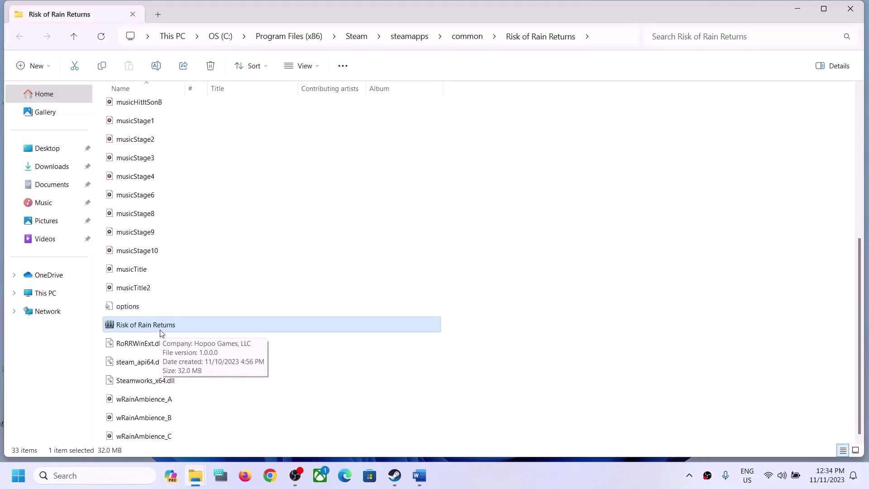
Reopen the executable's Properties to verify the saved compatibility settings
{"action": "right_click", "coordinate": [162, 334]}
{"action": "left_click", "coordinate": [200, 296]}
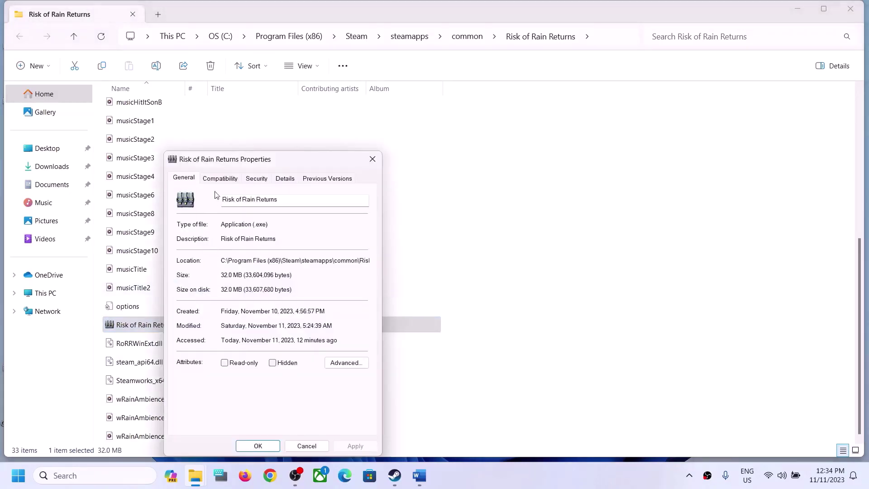
{"action": "left_click", "coordinate": [222, 179]}
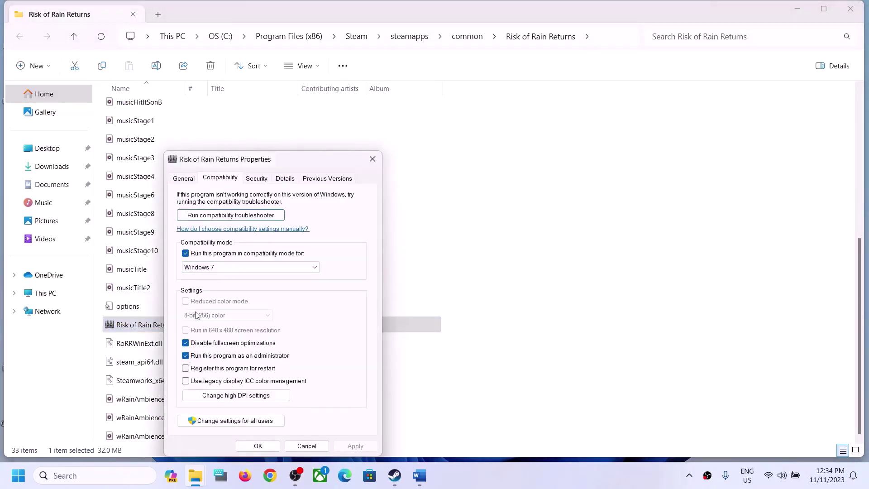